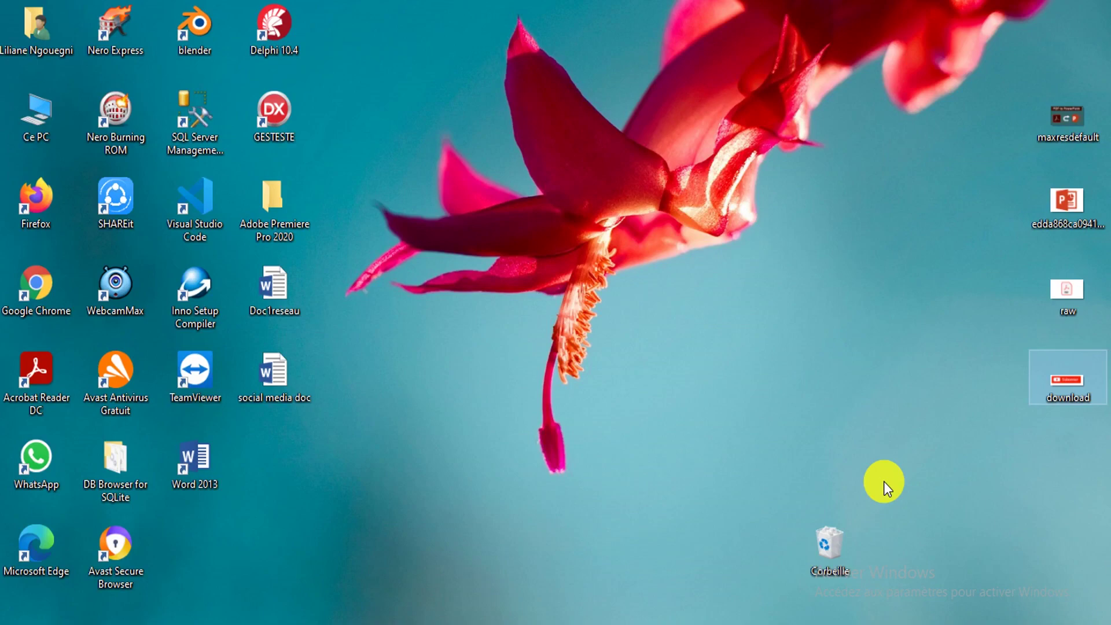
Step: Google 'ilovepdf' in Chrome and open the iLovePDF home page at ilovepdf.com/fr
{"action": "left_click", "coordinate": [399, 386]}
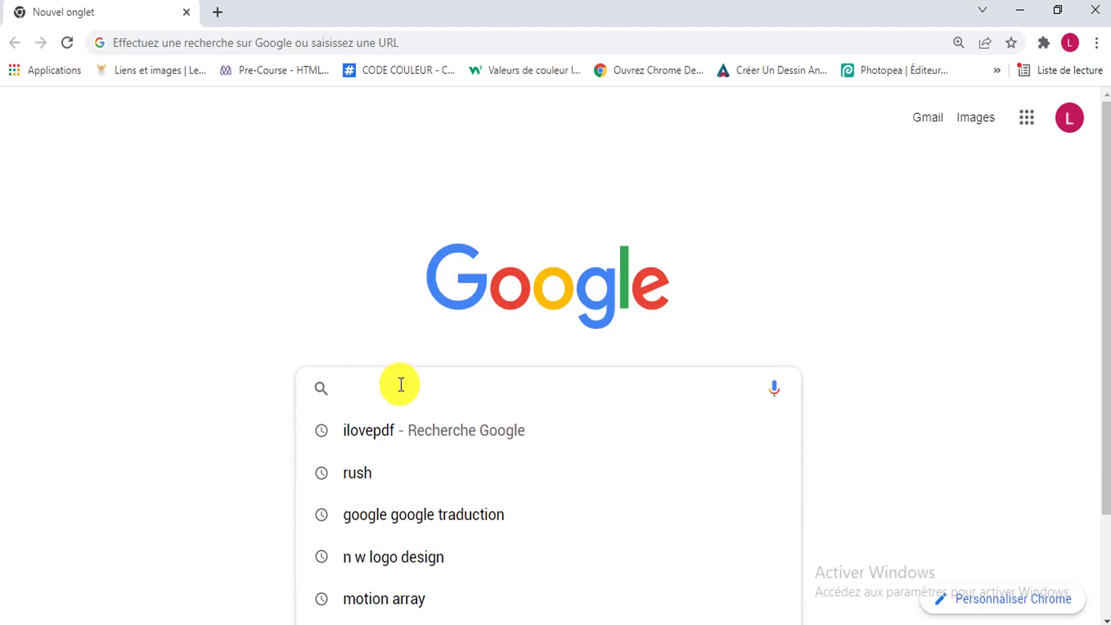
{"action": "type", "text": "ILOV"}
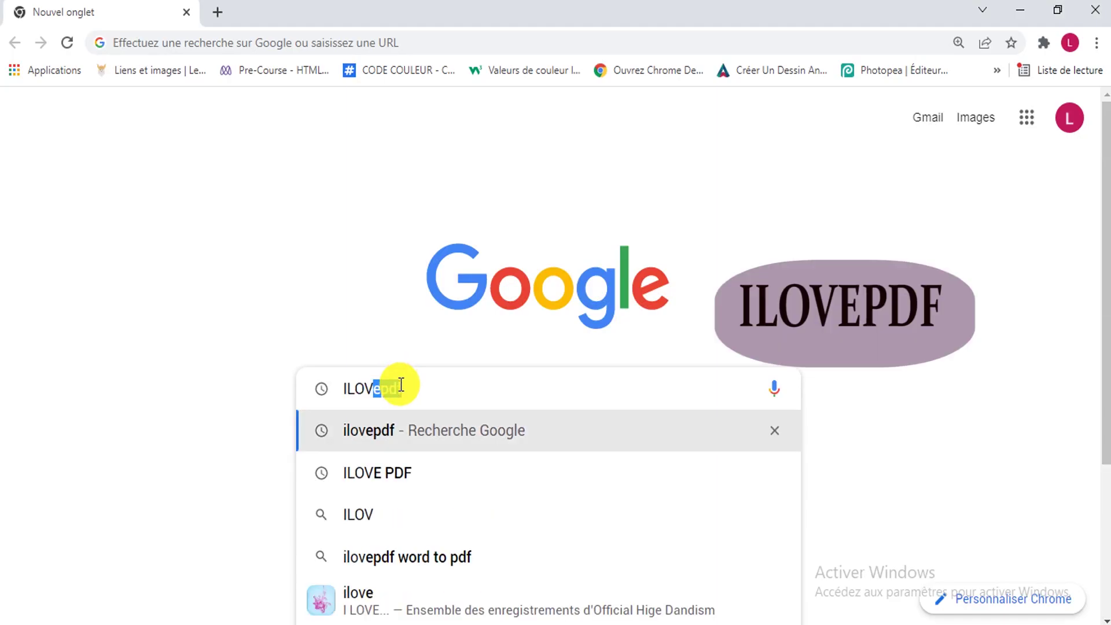
{"action": "type", "text": "E"}
{"action": "key", "text": "Return"}
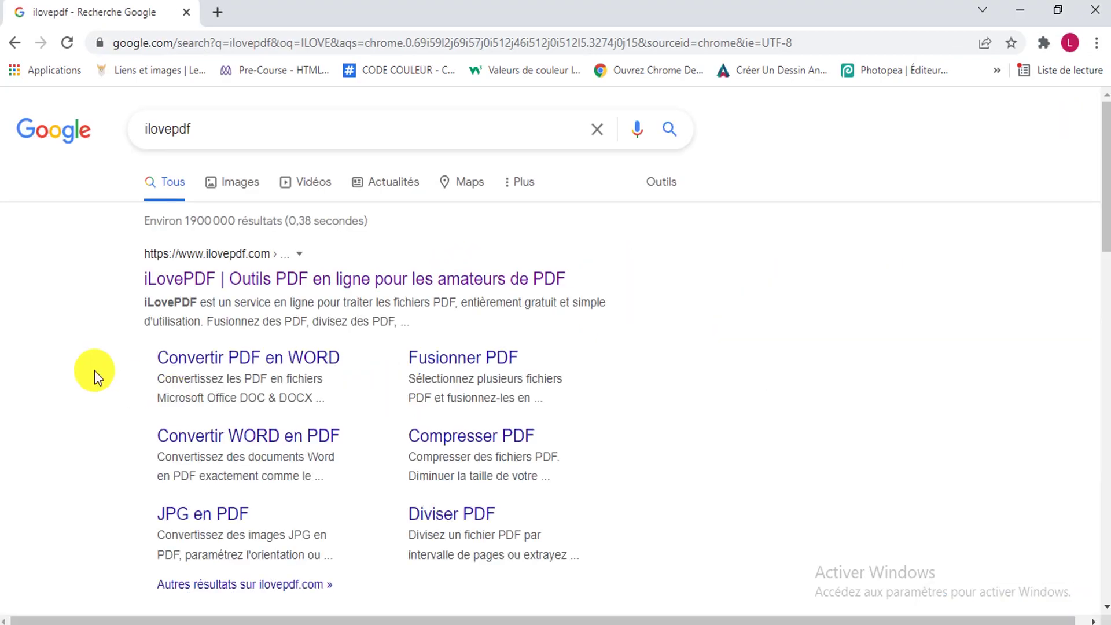
{"action": "left_click", "coordinate": [193, 282]}
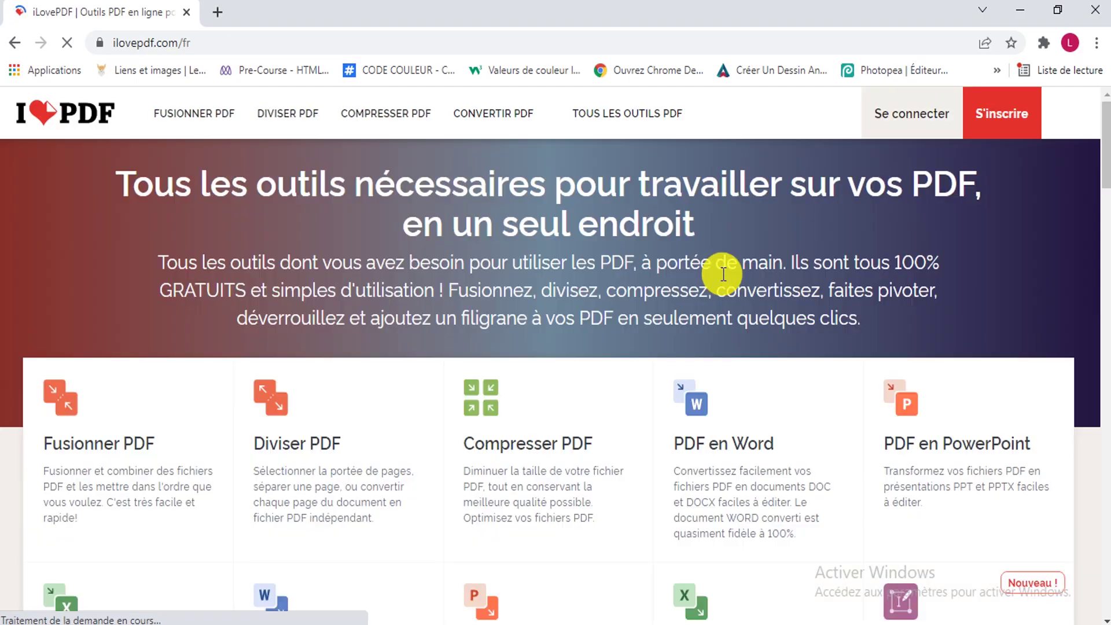
Step: Upload 'Chapitre II Etude Préalable.pdf' into iLovePDF's PDF en PowerPoint converter
{"action": "left_click", "coordinate": [916, 445]}
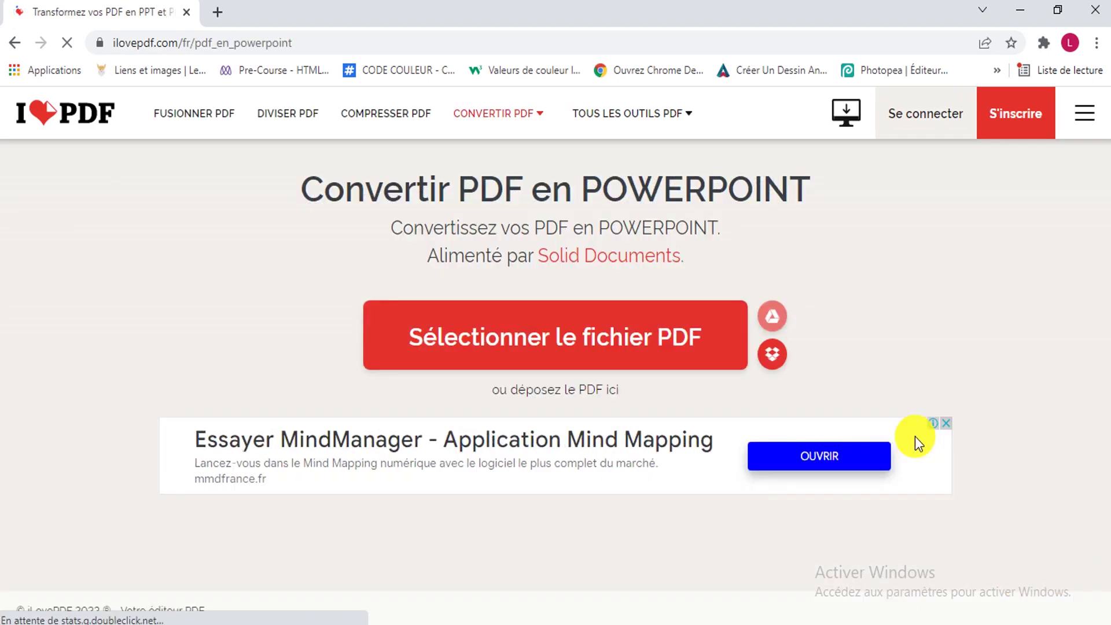
{"action": "left_click", "coordinate": [654, 336]}
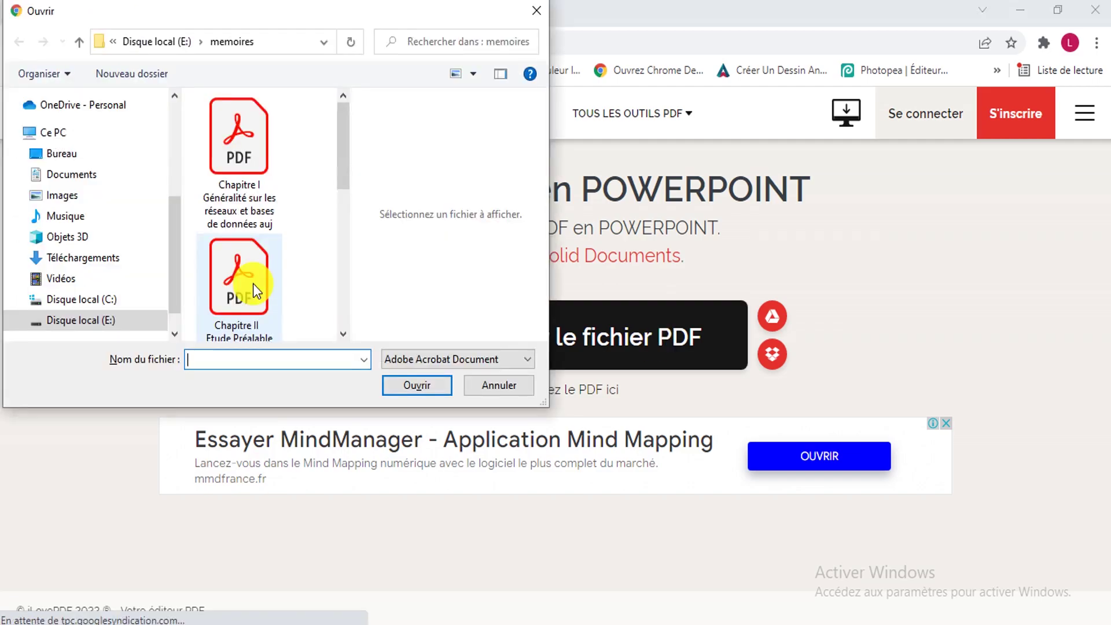
{"action": "left_click", "coordinate": [247, 279]}
{"action": "left_click", "coordinate": [246, 279]}
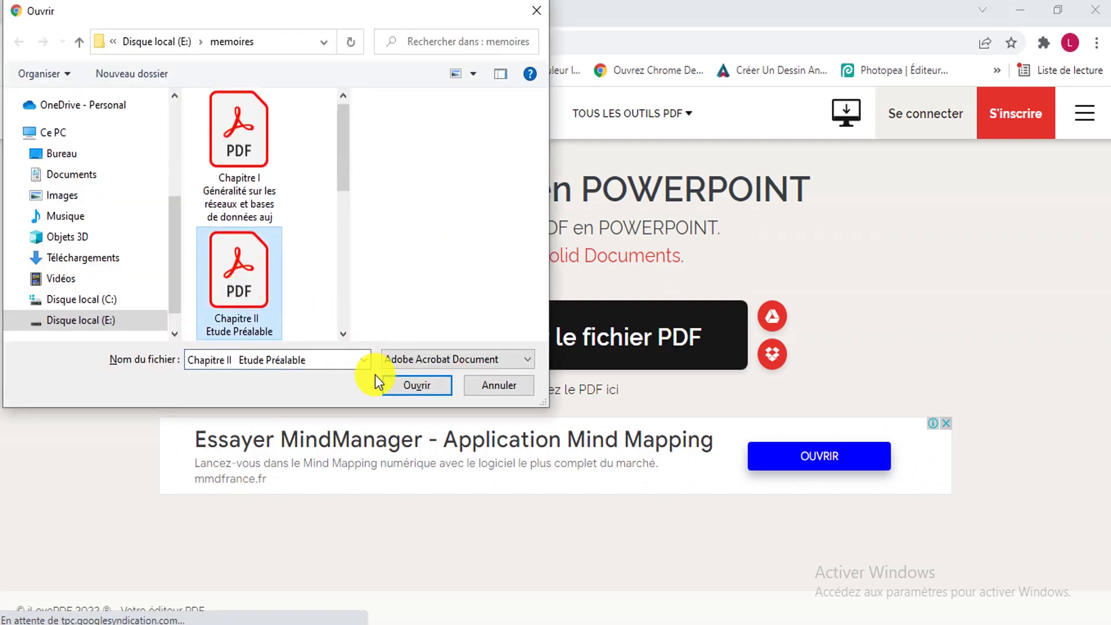
{"action": "left_click", "coordinate": [393, 384]}
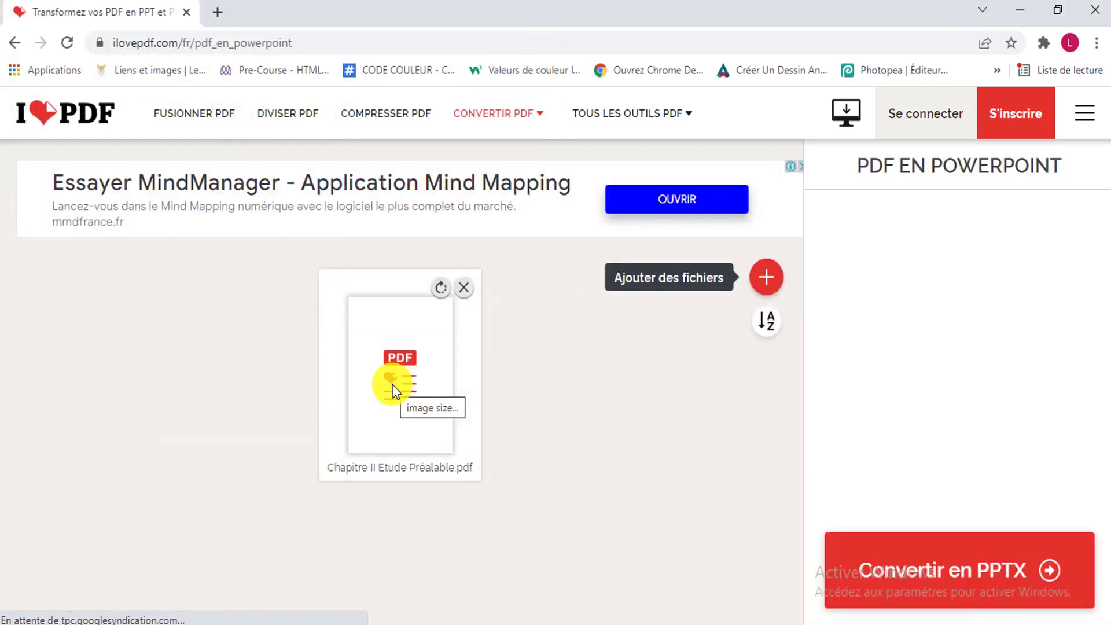
Step: Convert the PDF to PPTX and open the downloaded 14-slide deck in PowerPoint
{"action": "left_click", "coordinate": [883, 554]}
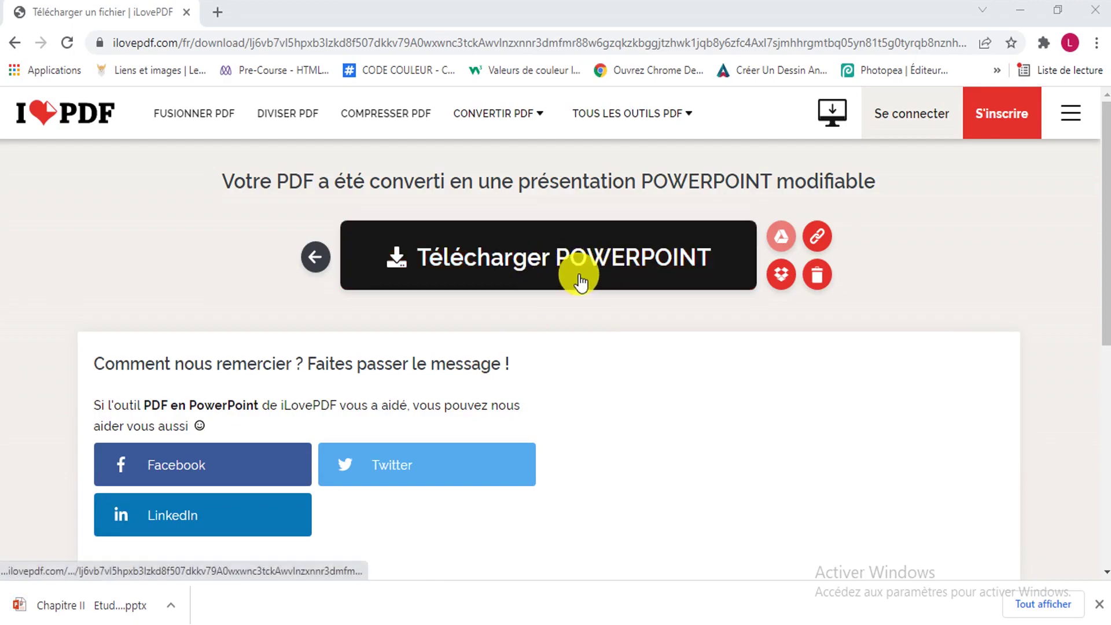
{"action": "left_click", "coordinate": [76, 606]}
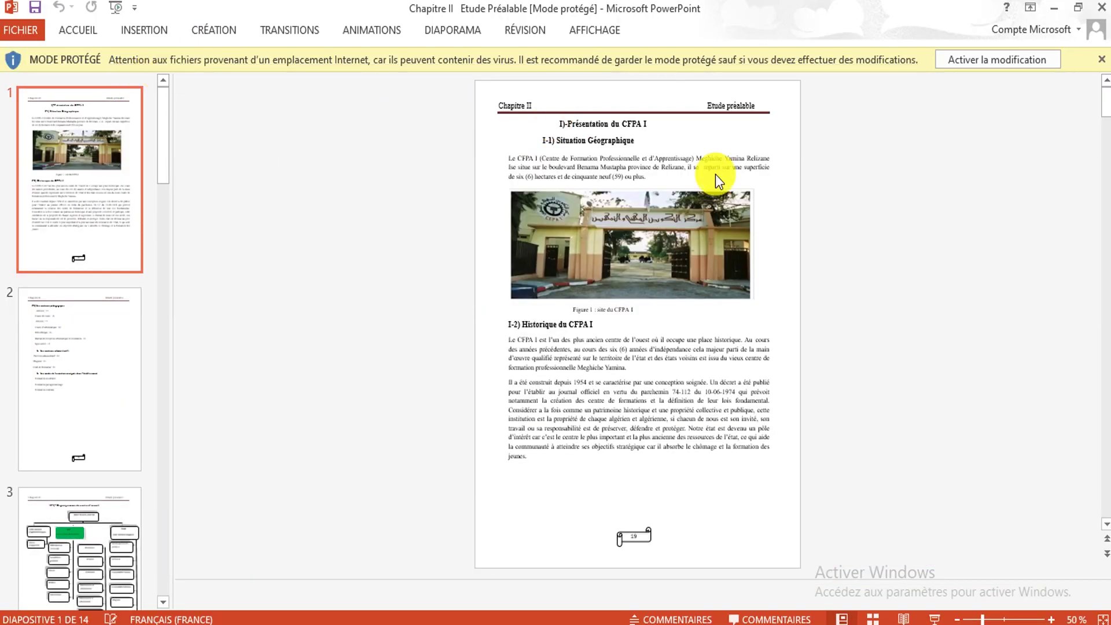
Step: Enable editing and resize the slides to Standard (4:3), choosing Garantir l'ajustement
{"action": "left_click", "coordinate": [951, 65]}
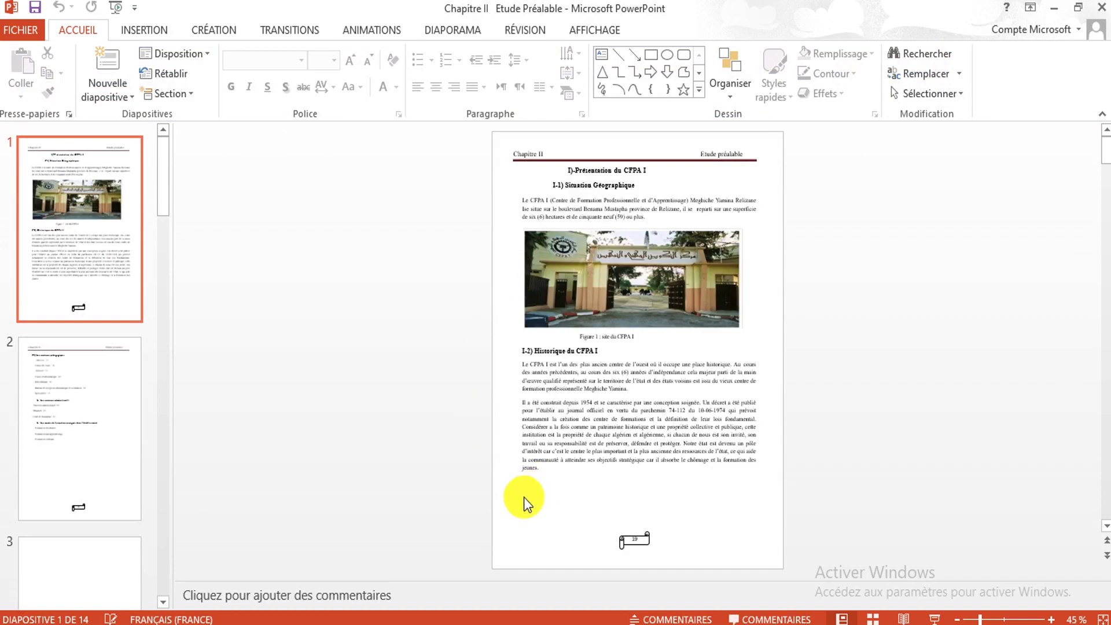
{"action": "left_click", "coordinate": [217, 29]}
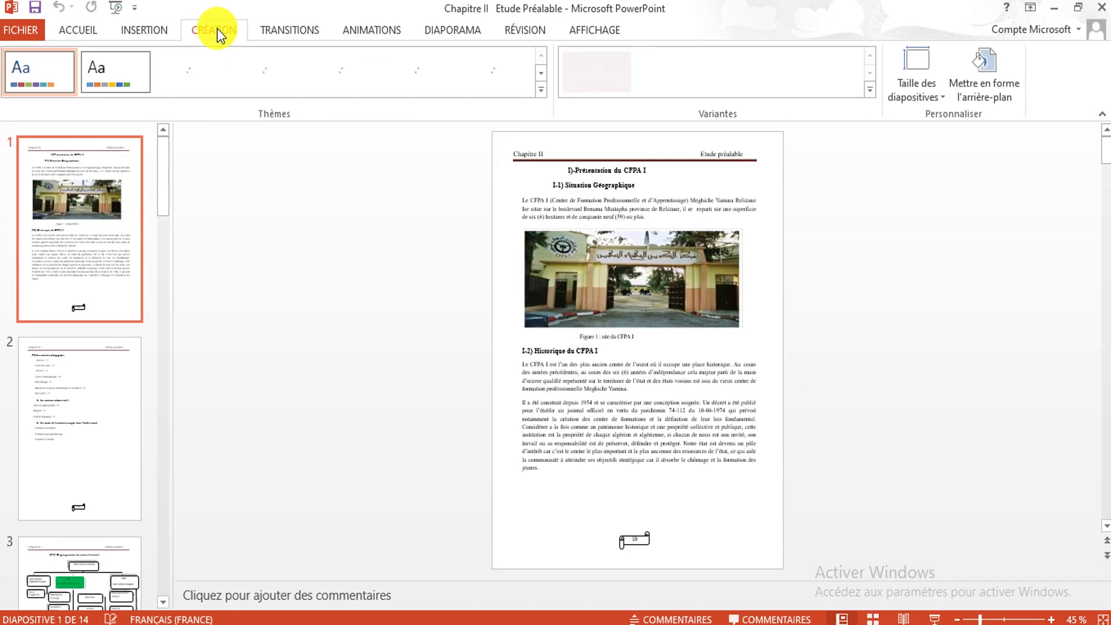
{"action": "left_click", "coordinate": [918, 102]}
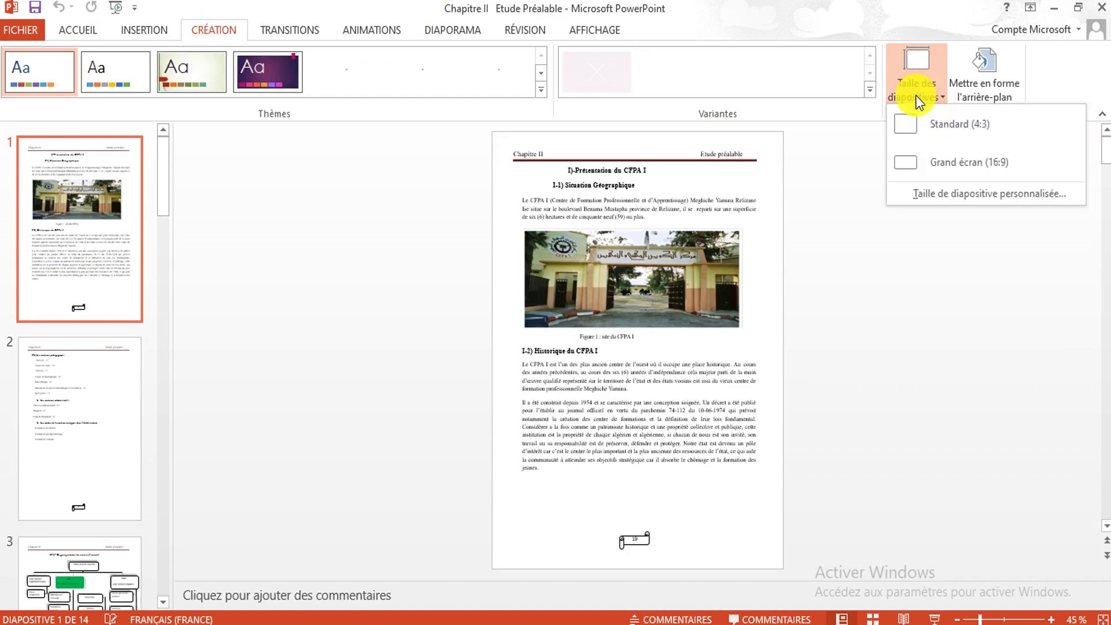
{"action": "left_click", "coordinate": [904, 133]}
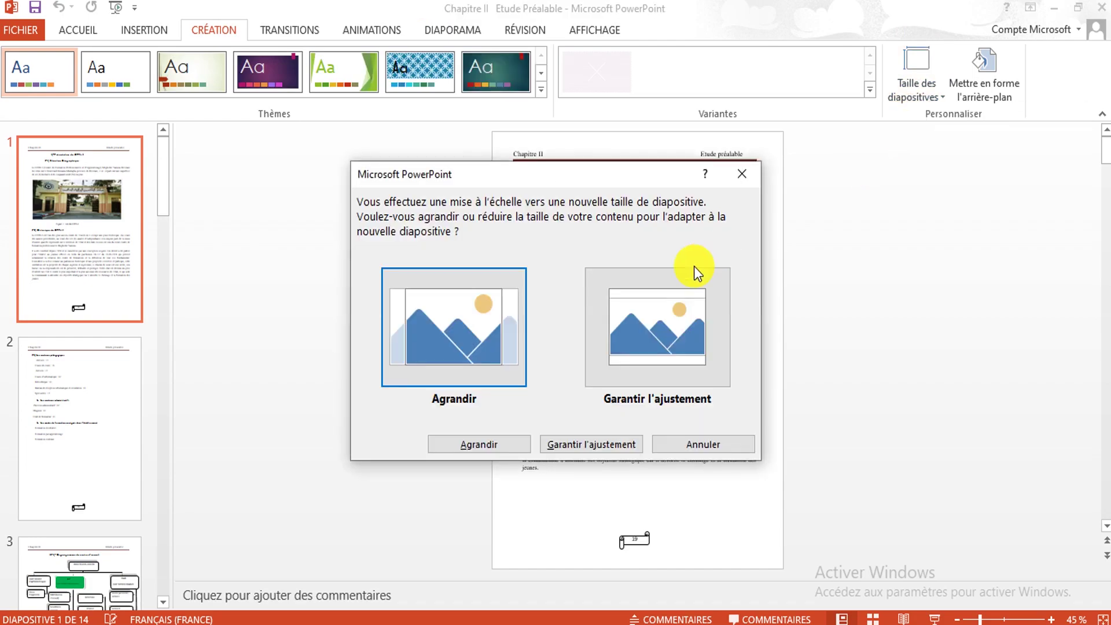
{"action": "left_click", "coordinate": [626, 366]}
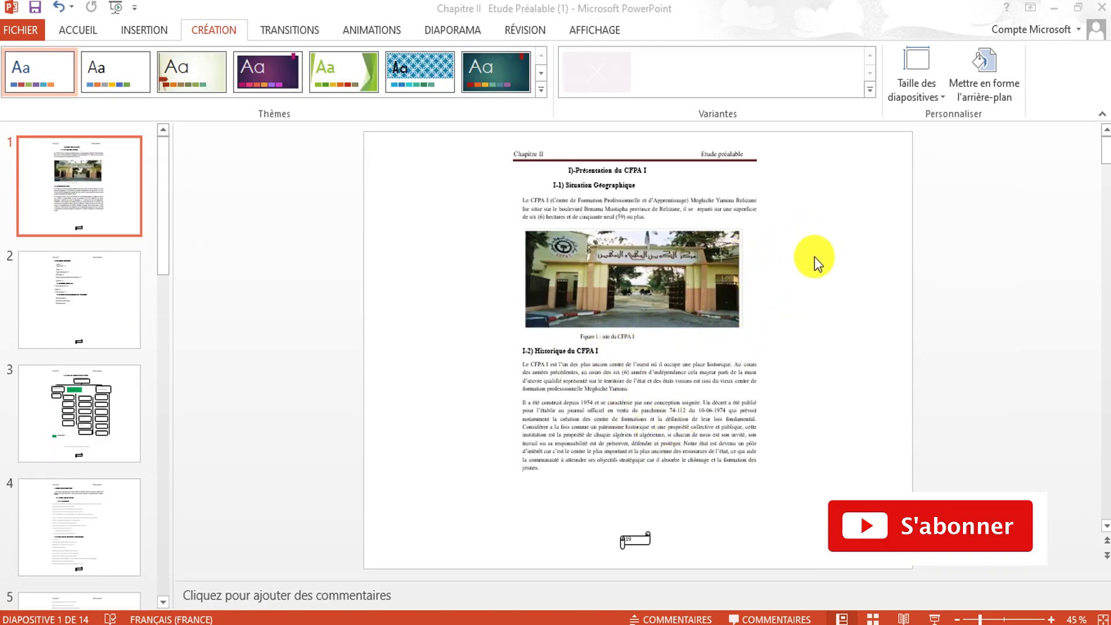
Step: Apply a peach-to-purple gradient fill background to all 14 slides and save the presentation
{"action": "right_click", "coordinate": [872, 196]}
{"action": "left_click", "coordinate": [912, 340]}
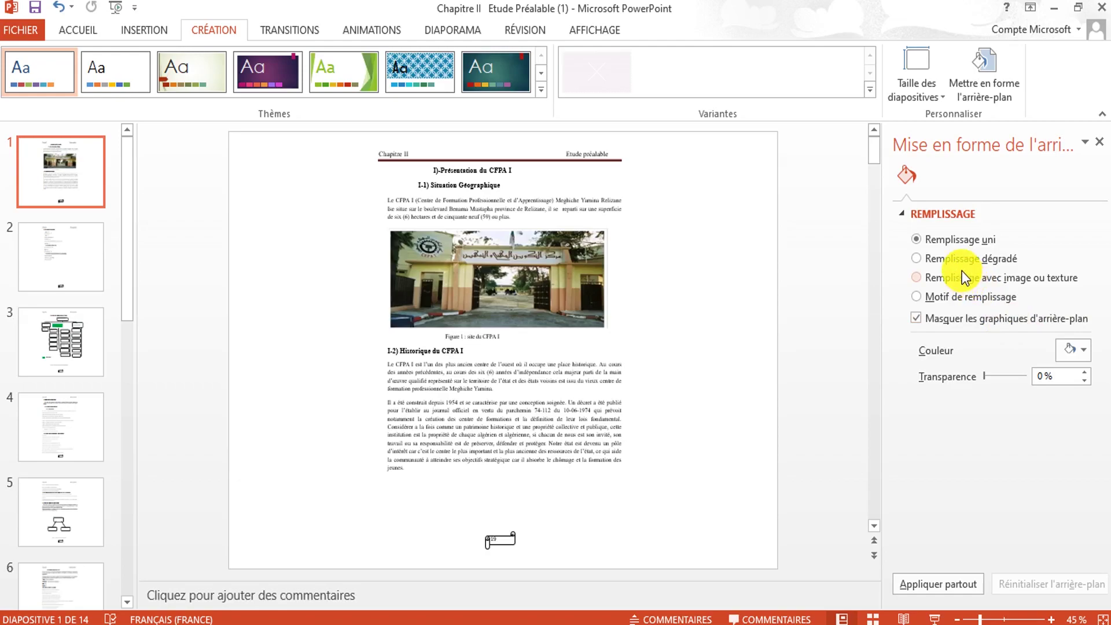
{"action": "left_click", "coordinate": [954, 257]}
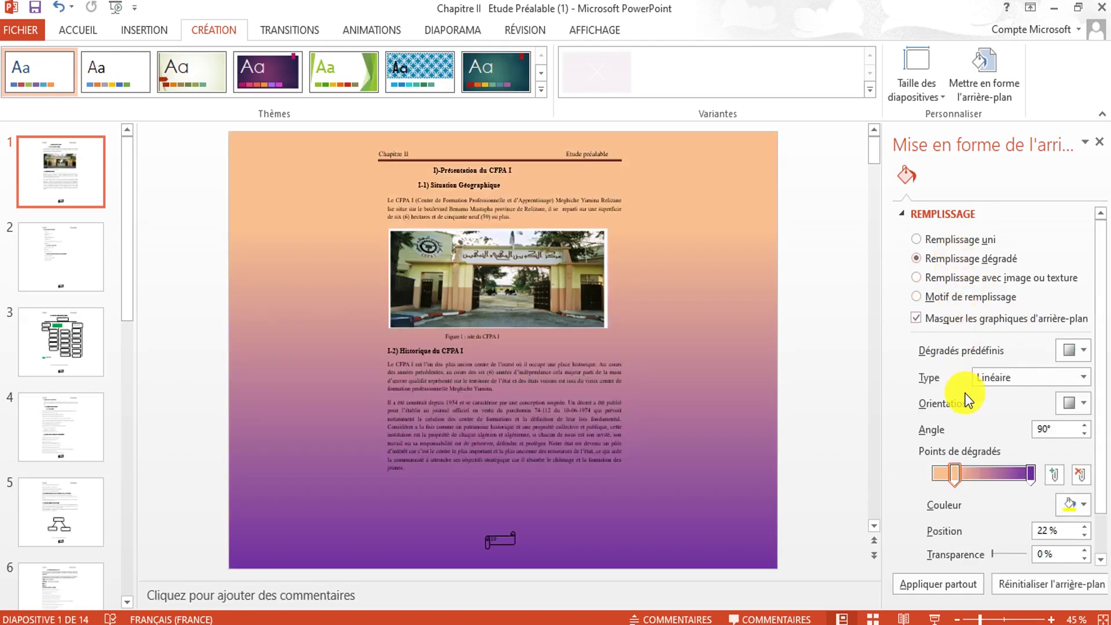
{"action": "left_click", "coordinate": [940, 585]}
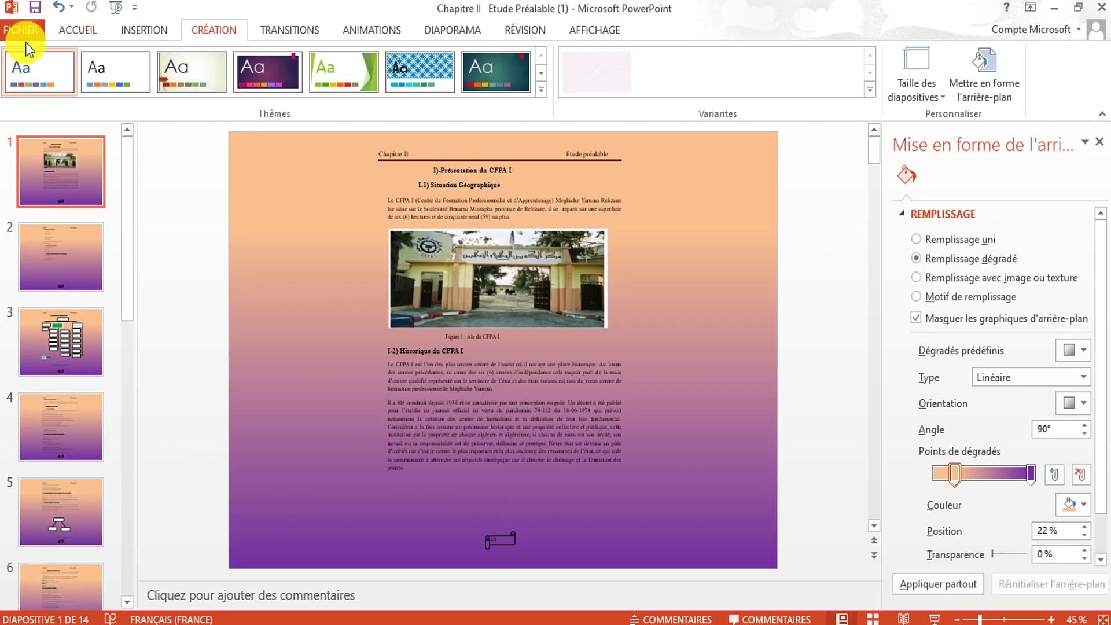
{"action": "left_click", "coordinate": [34, 7]}
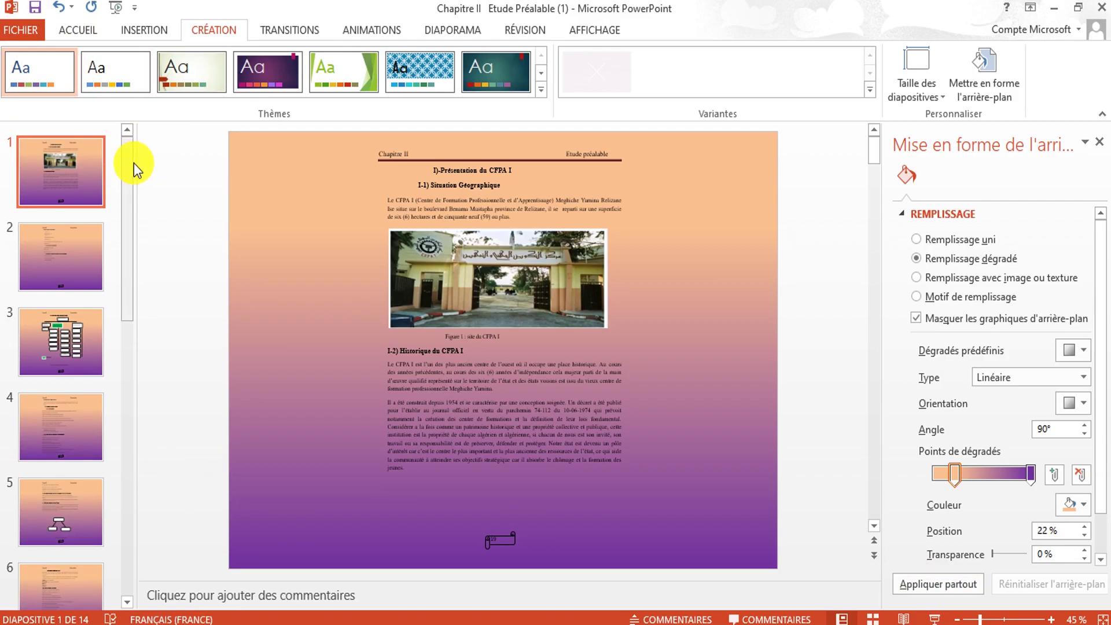
Step: Raise the font size of the 'I-2) Historique du CFPA I' text from 9,5 to 12 pt
{"action": "left_click", "coordinate": [444, 427]}
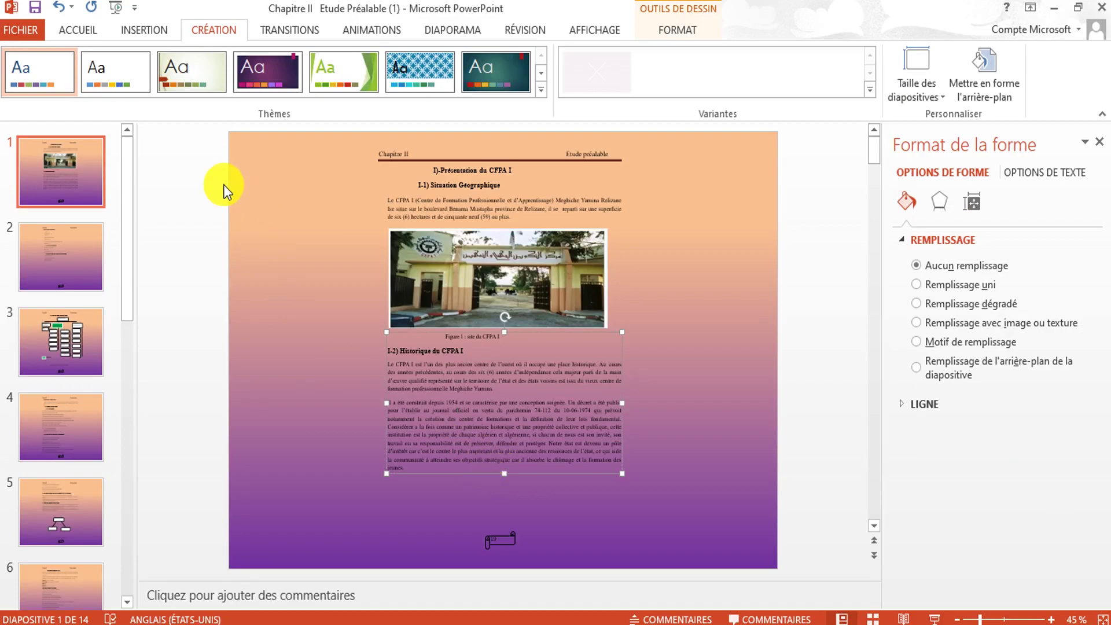
{"action": "left_click", "coordinate": [78, 29]}
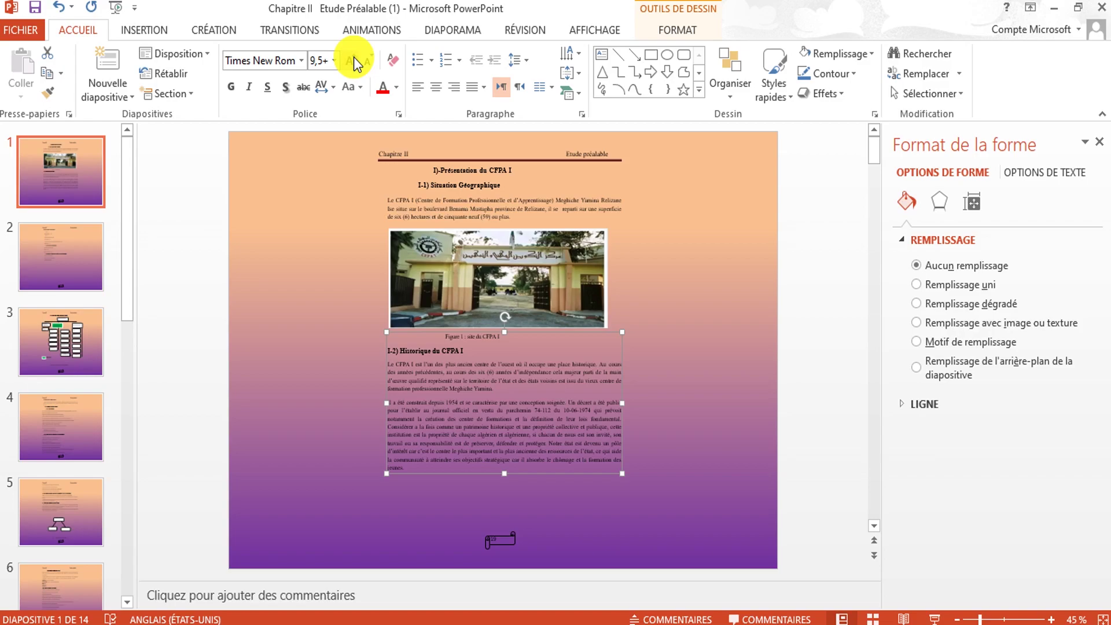
{"action": "left_click", "coordinate": [353, 57]}
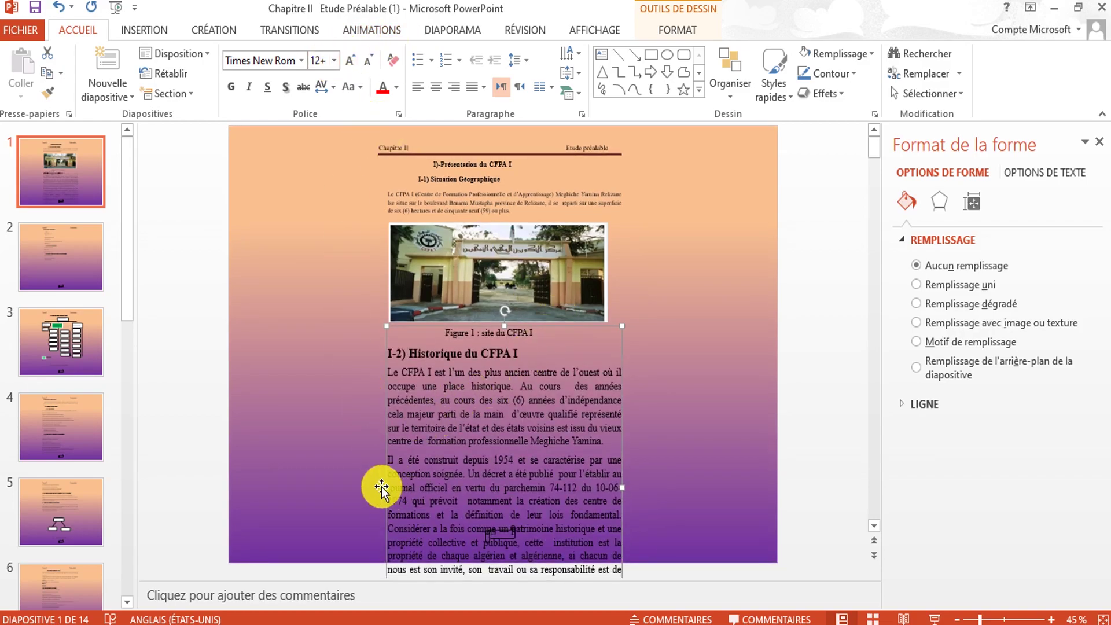
Step: Widen the Historique text box toward the slide's left and right edges
{"action": "left_click_drag", "start_coordinate": [314, 466], "coordinate": [251, 441]}
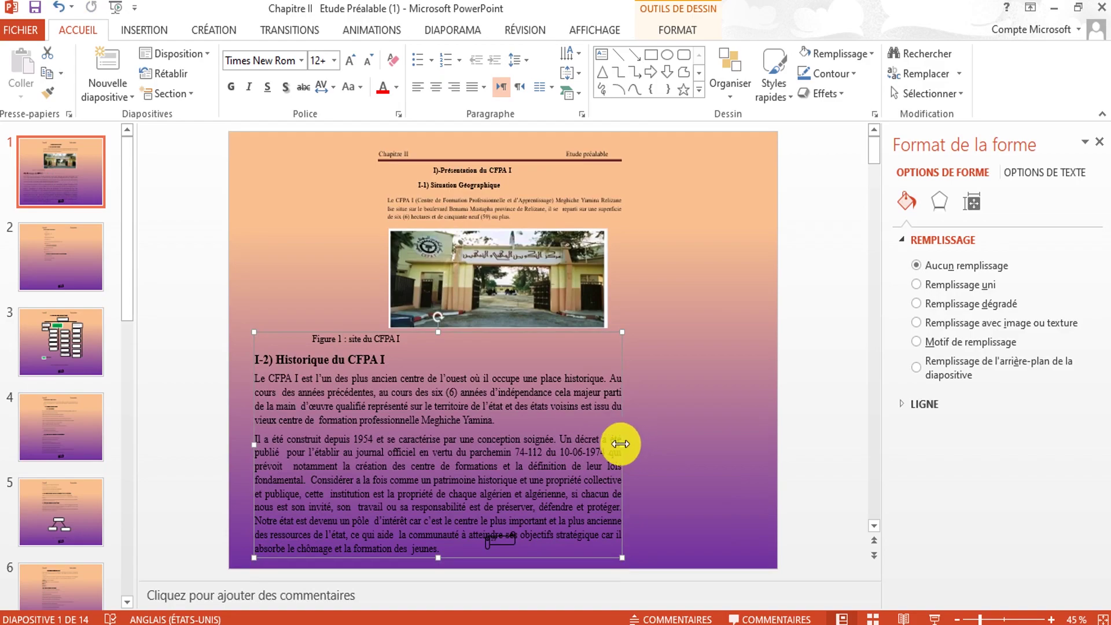
{"action": "left_click_drag", "start_coordinate": [694, 445], "coordinate": [755, 442]}
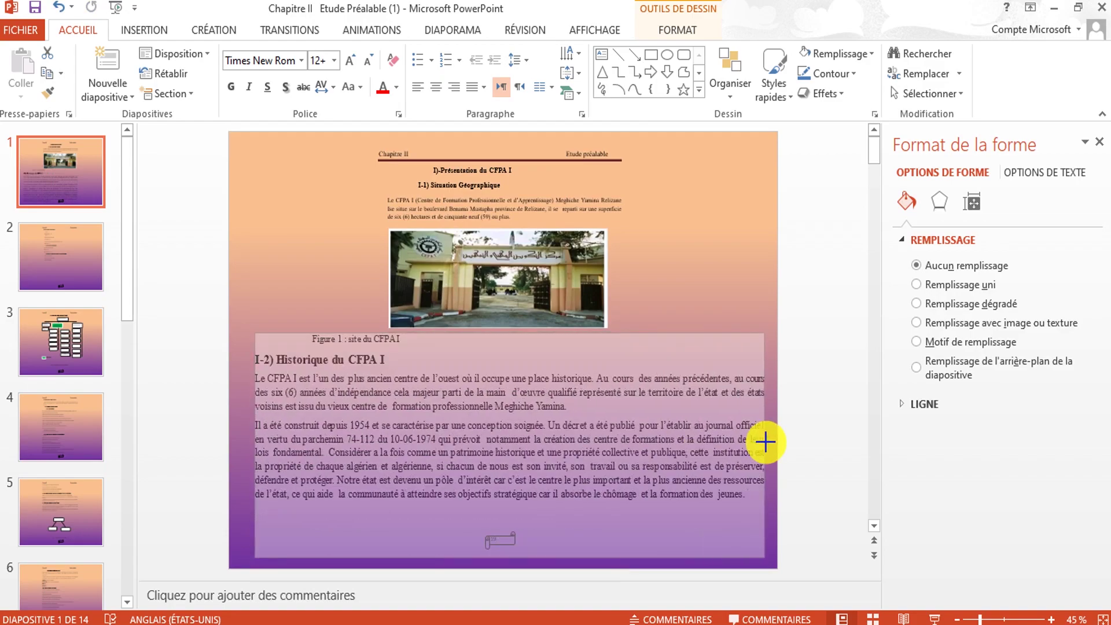
{"action": "left_click_drag", "start_coordinate": [756, 442], "coordinate": [769, 443]}
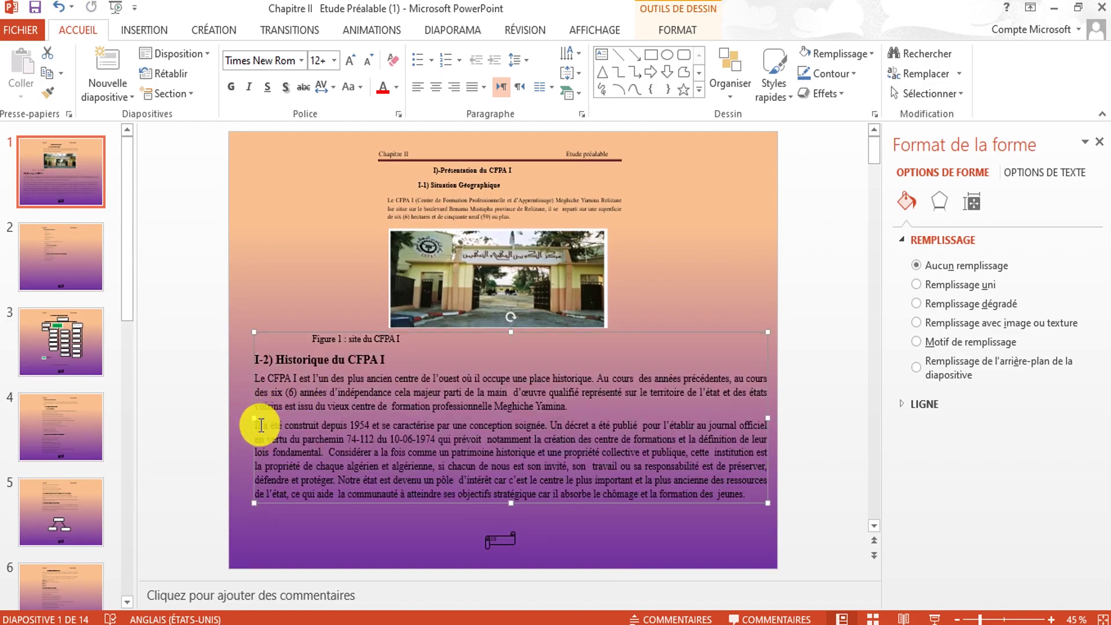